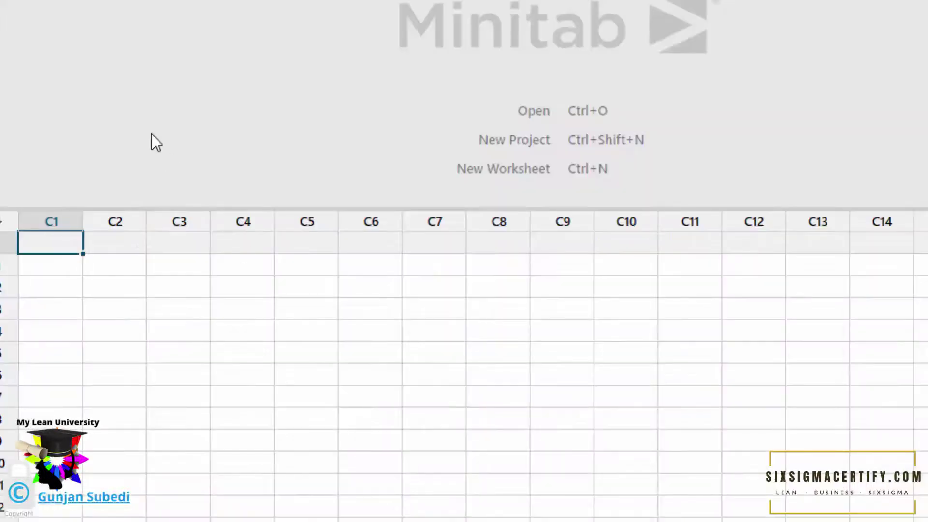
# Step: Start a new Gage R&R study worksheet and set the number of parts to 10
pyautogui.click(112, 18)
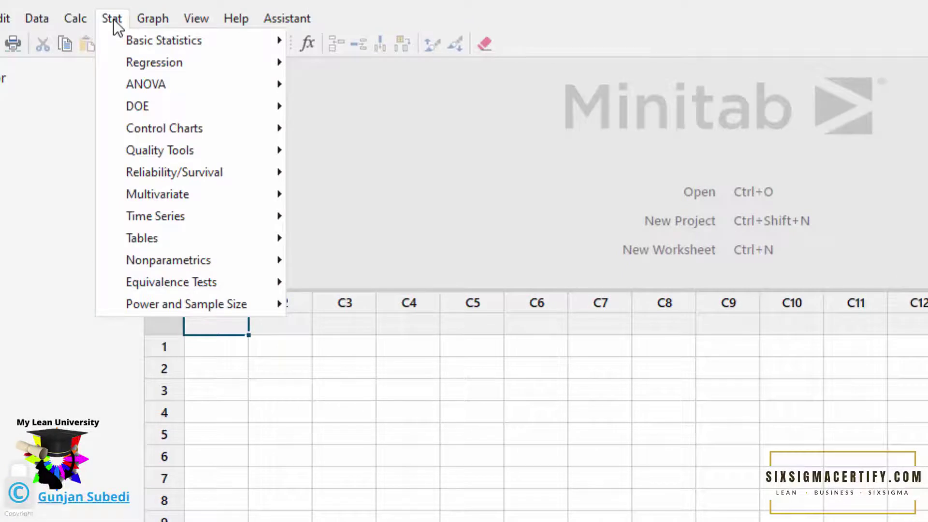
pyautogui.moveTo(146, 148)
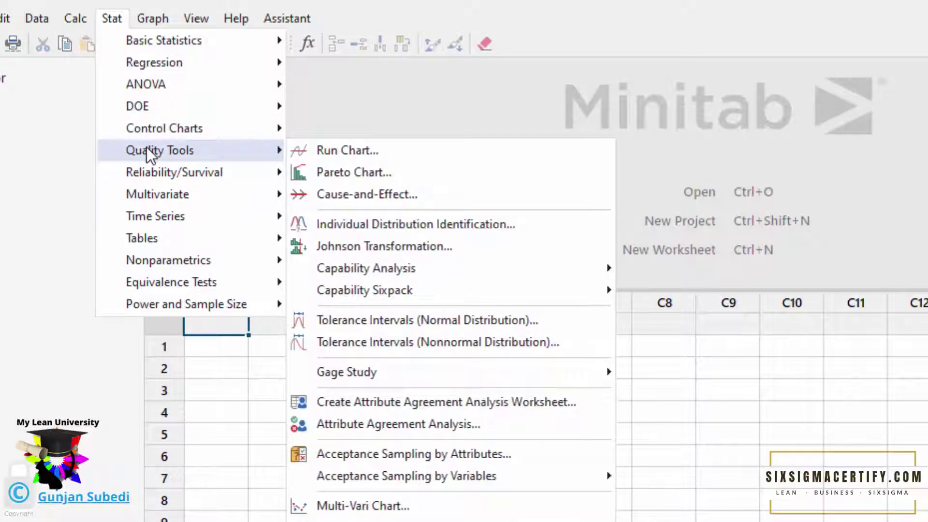
pyautogui.moveTo(437, 376)
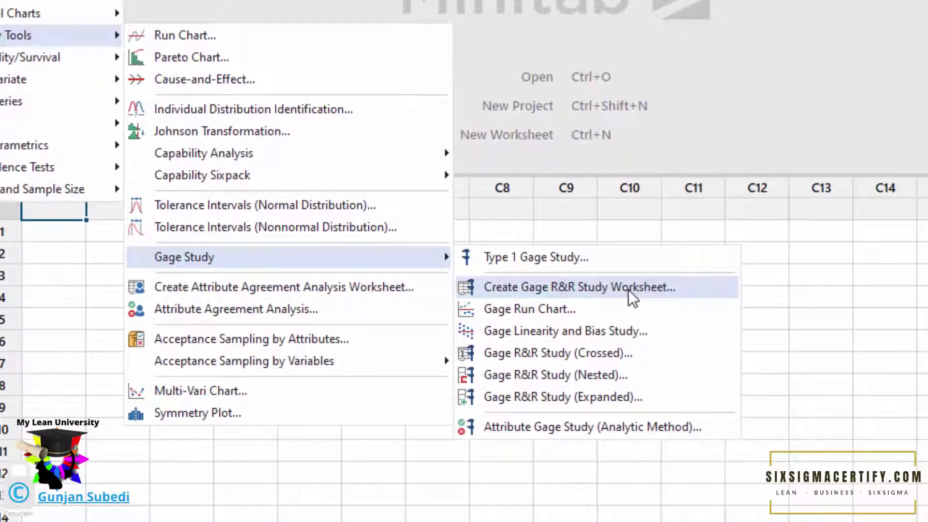
pyautogui.click(628, 289)
pyautogui.write('10')
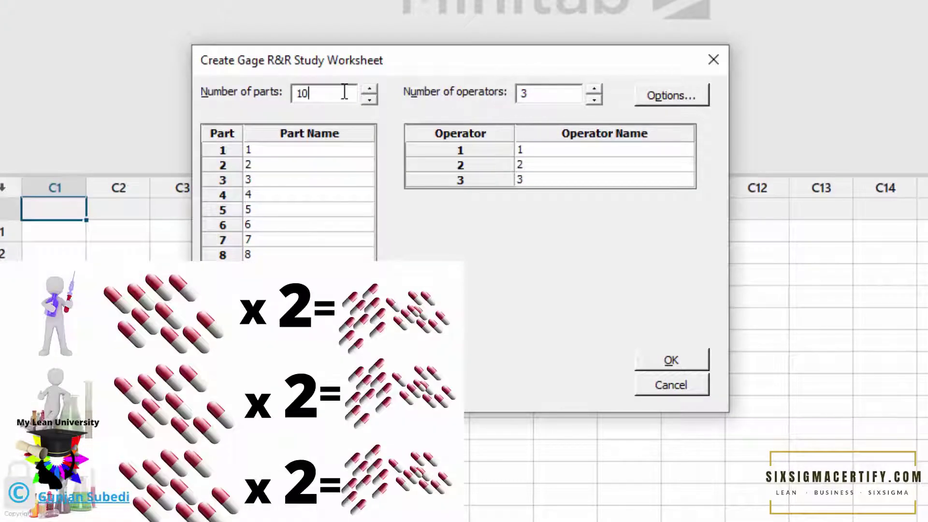
pyautogui.moveTo(329, 96); pyautogui.dragTo(274, 87)
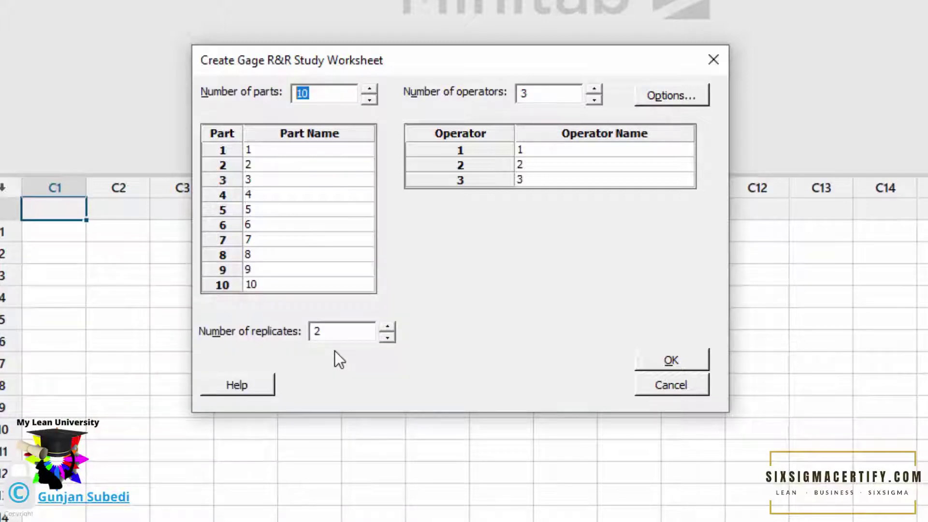
# Step: Enter the first names of the three operators and create the Gage R&R worksheet
pyautogui.click(572, 149)
pyautogui.write('babita')
pyautogui.click(585, 163)
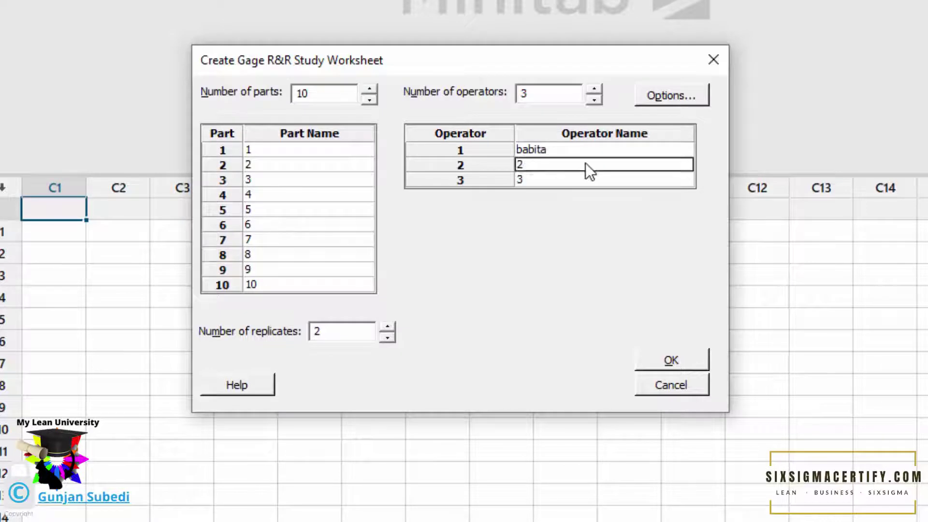
pyautogui.write('sagar')
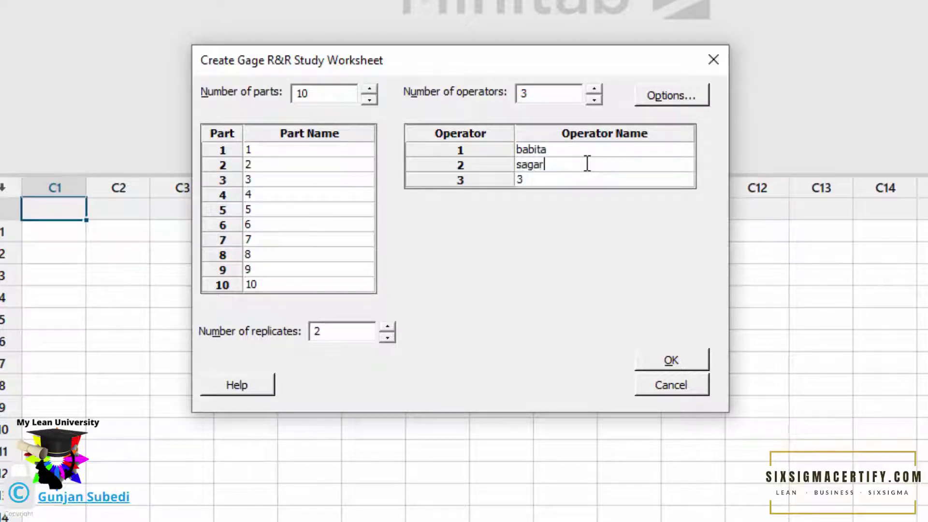
pyautogui.click(584, 179)
pyautogui.write('kiran')
pyautogui.click(680, 360)
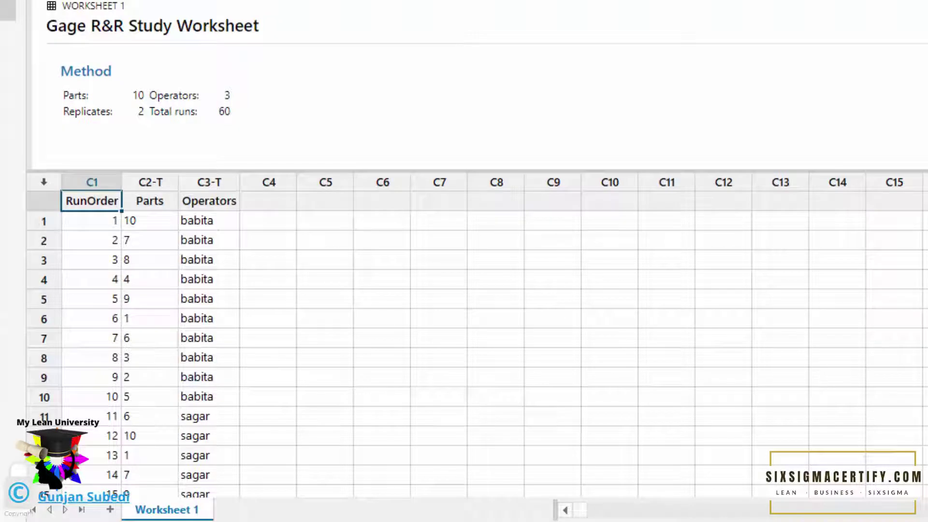
# Step: Review the run order of parts and operators in the worksheet, along with the data in the Measurement column
pyautogui.scroll(-2, 338, 353)
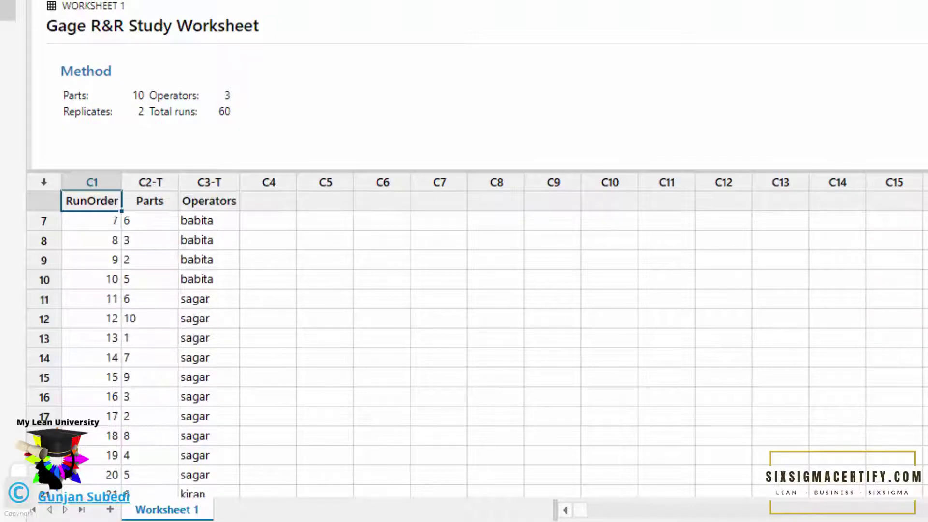
pyautogui.scroll(-3, 339, 353)
pyautogui.click(186, 220)
pyautogui.click(158, 220)
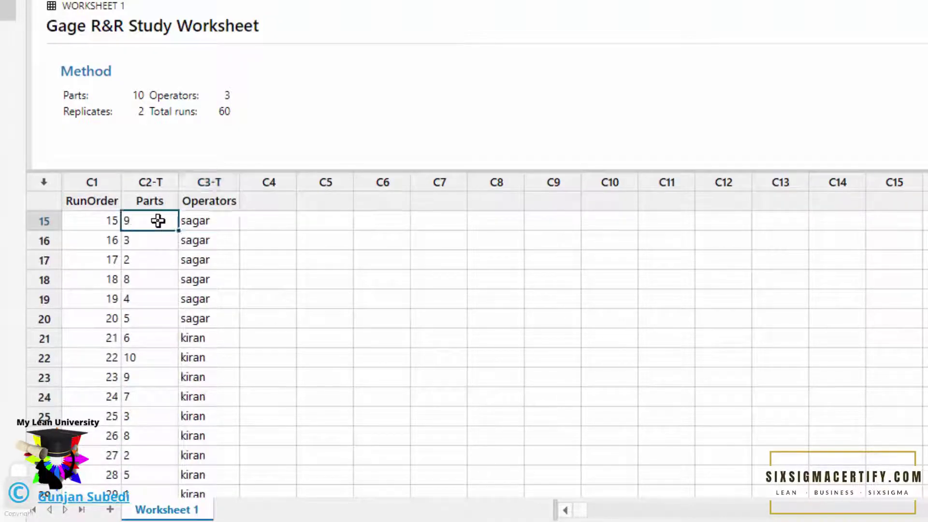
pyautogui.click(214, 218)
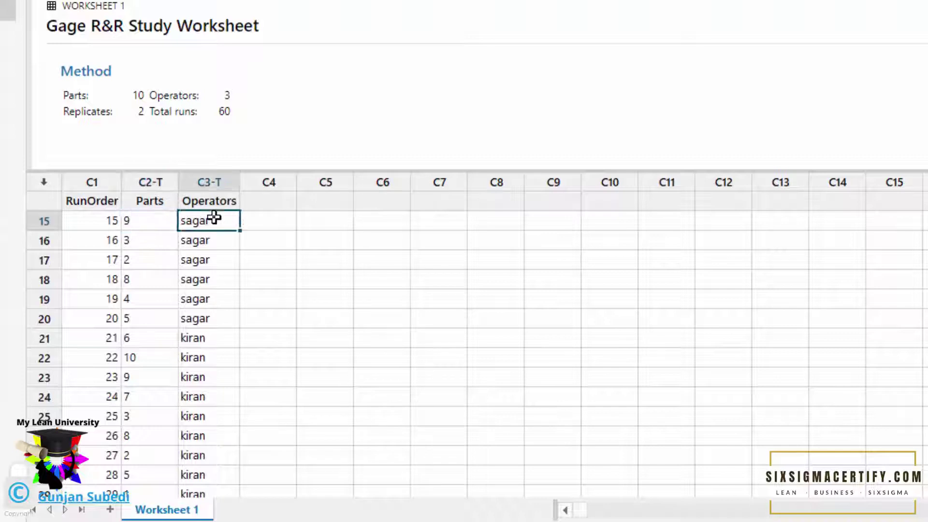
pyautogui.click(145, 221)
pyautogui.moveTo(199, 240); pyautogui.dragTo(144, 241)
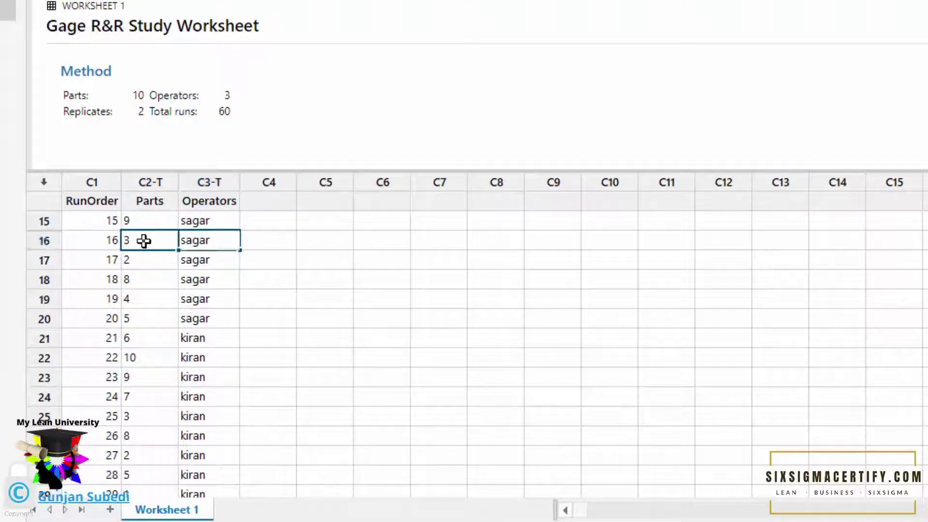
pyautogui.click(144, 241)
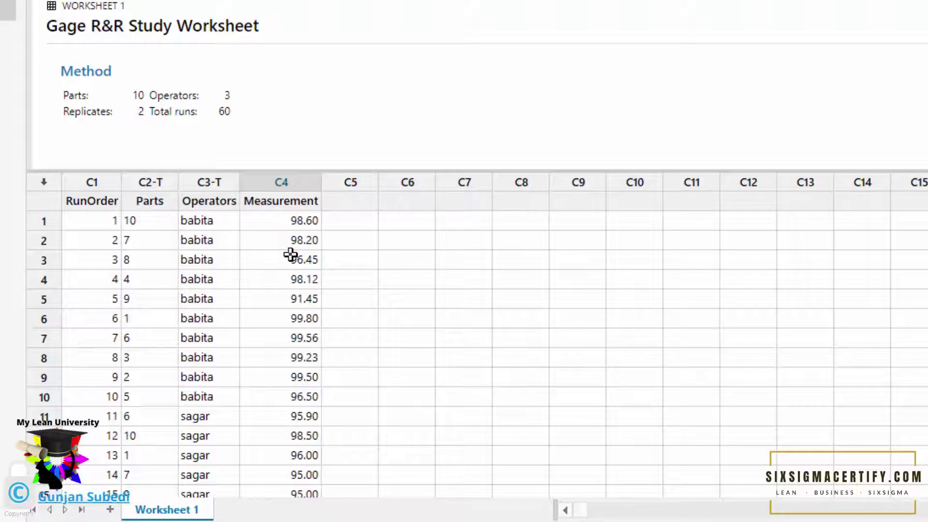
pyautogui.moveTo(303, 200); pyautogui.dragTo(295, 500)
pyautogui.scroll(15, 373, 366)
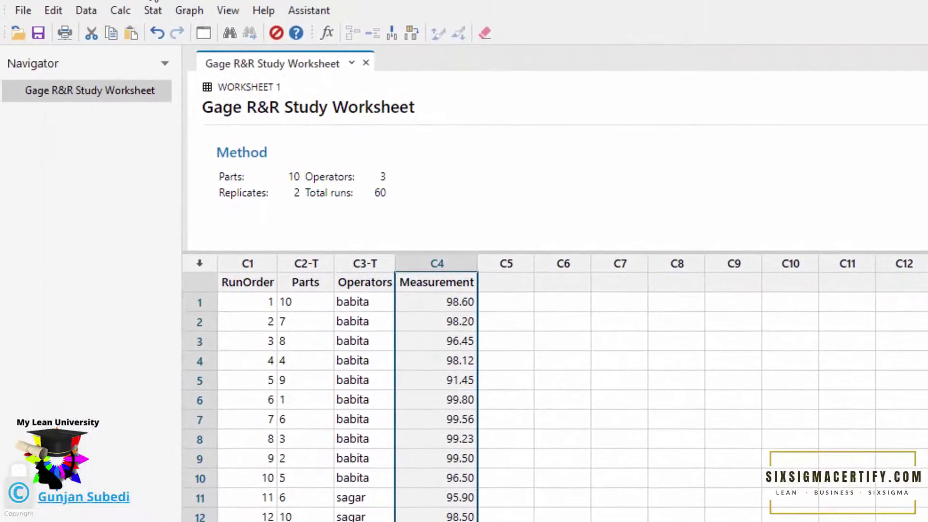
# Step: Set up a crossed Gage R&R study with Parts as part numbers, Operators as operators and Measurement as measurement data
pyautogui.click(153, 11)
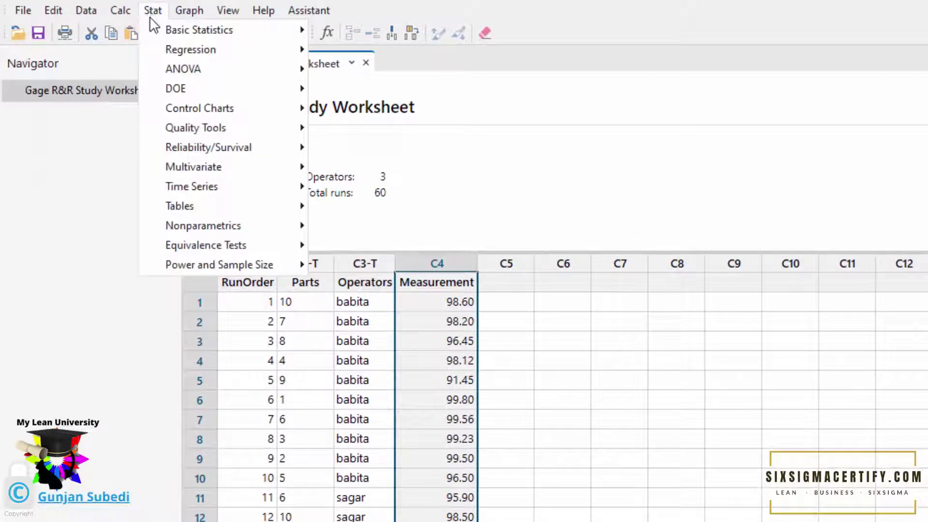
pyautogui.moveTo(187, 124)
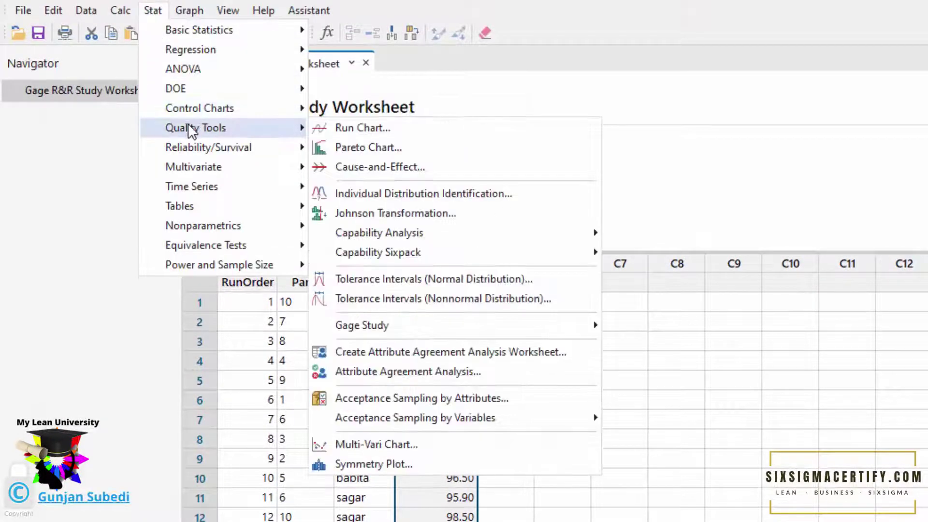
pyautogui.moveTo(410, 327)
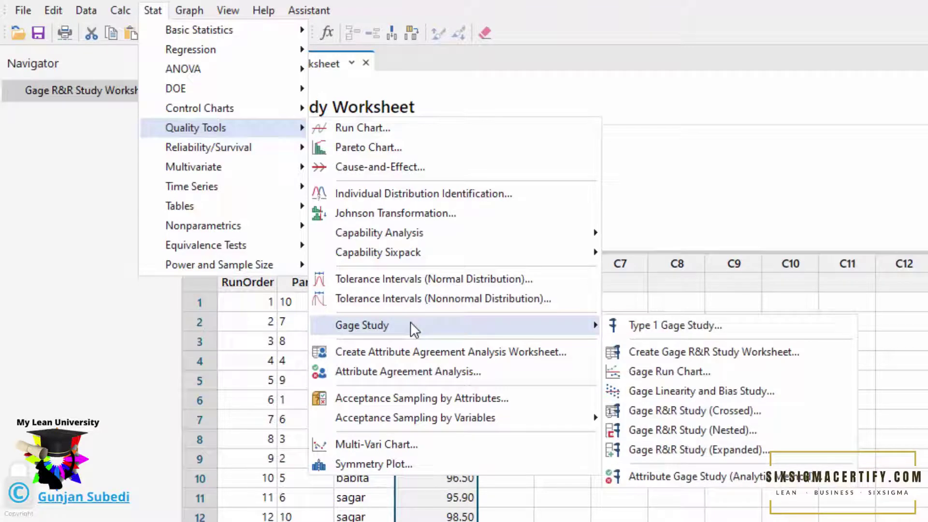
pyautogui.click(719, 412)
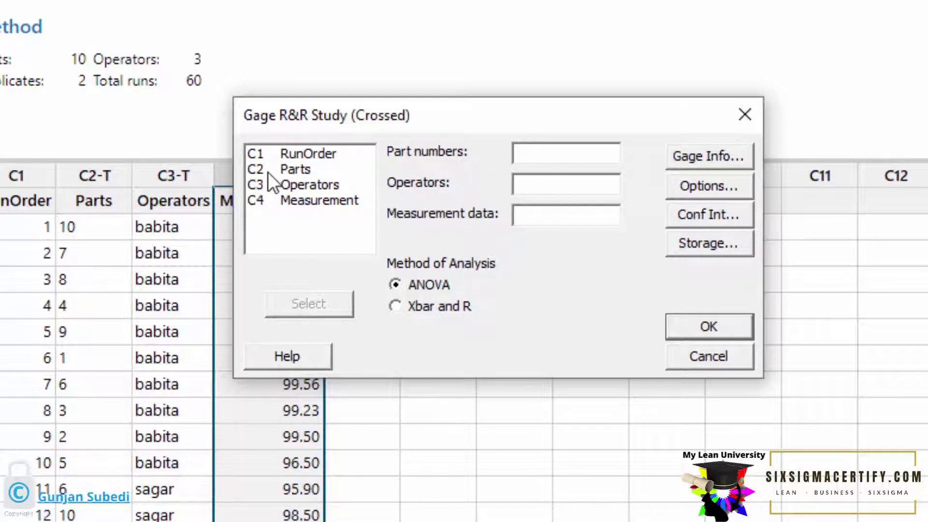
pyautogui.doubleClick(280, 170)
pyautogui.doubleClick(291, 187)
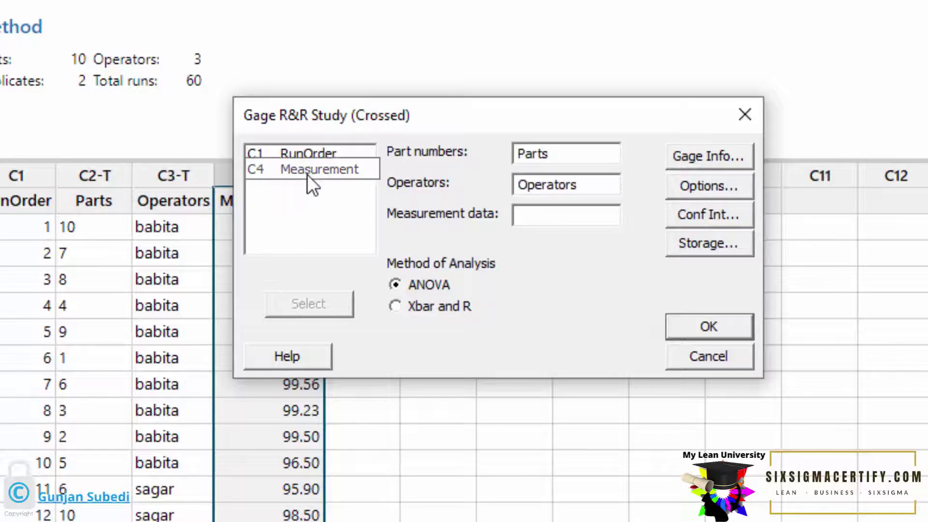
pyautogui.doubleClick(307, 173)
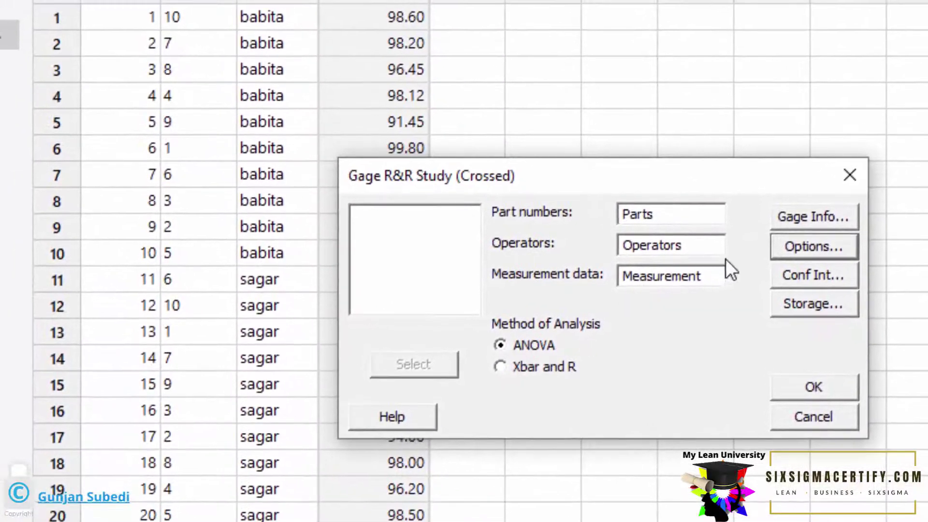
# Step: In the ANOVA options, set the study variation to 6, the lower spec to 95 and the upper spec to 105
pyautogui.click(791, 242)
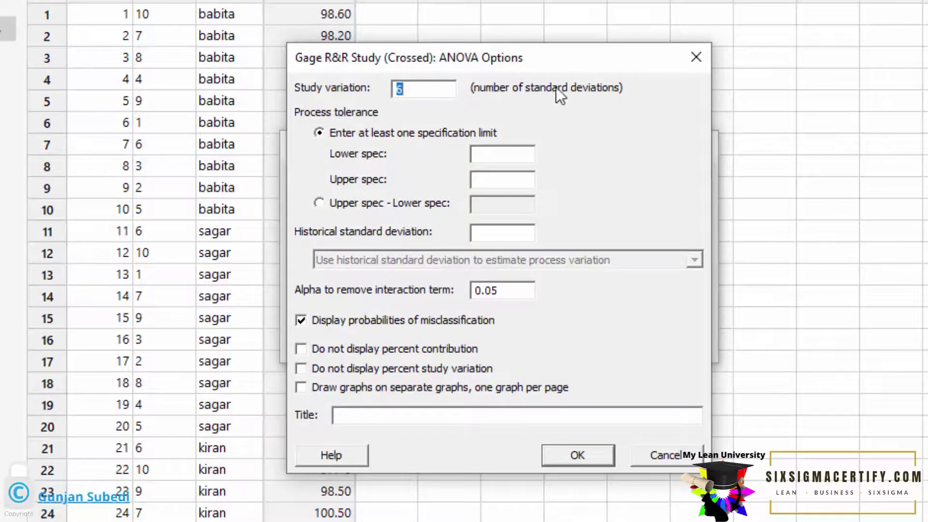
pyautogui.write('6')
pyautogui.click(496, 160)
pyautogui.write('95')
pyautogui.press('Tab')
pyautogui.write('105')
pyautogui.hotkey('shift', 'Tab')
# Step: Switch the process tolerance to Upper spec - Lower spec, leaving its value blank, and run the crossed study
pyautogui.click(318, 203)
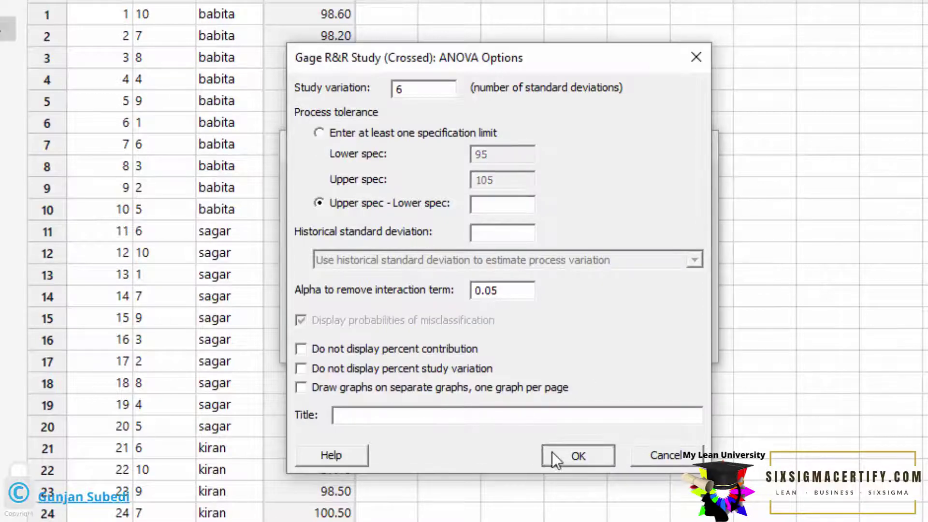
pyautogui.click(552, 451)
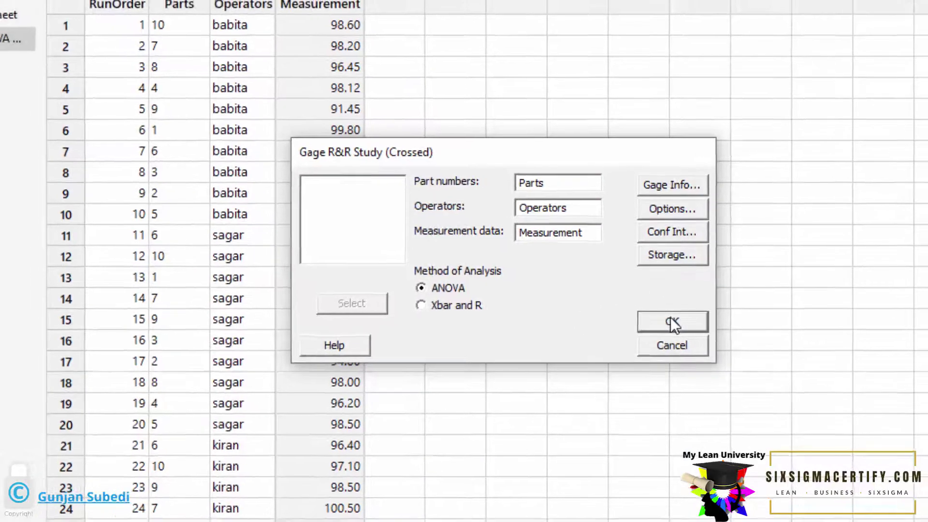
pyautogui.click(671, 320)
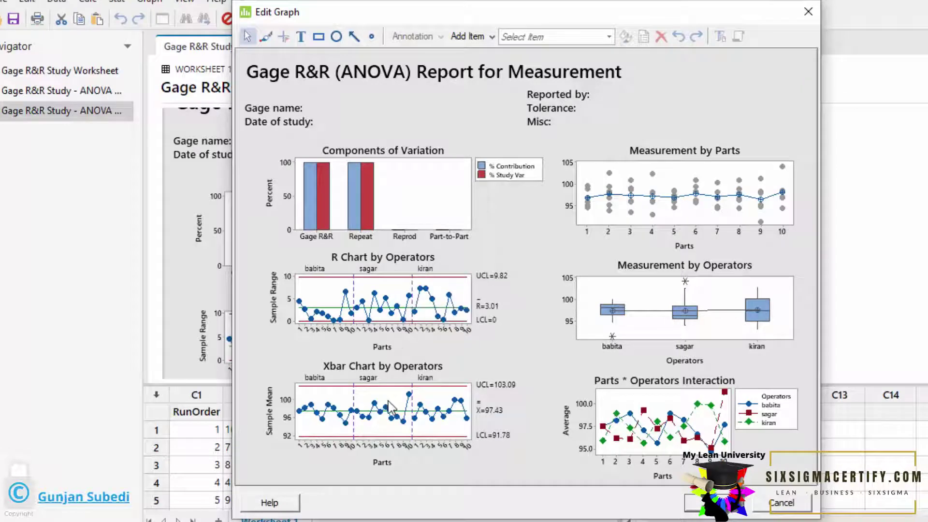
# Step: Close the graph editor and review the Variance Components table in the ANOVA results
pyautogui.press('Escape')
pyautogui.scroll(10, 432, 205)
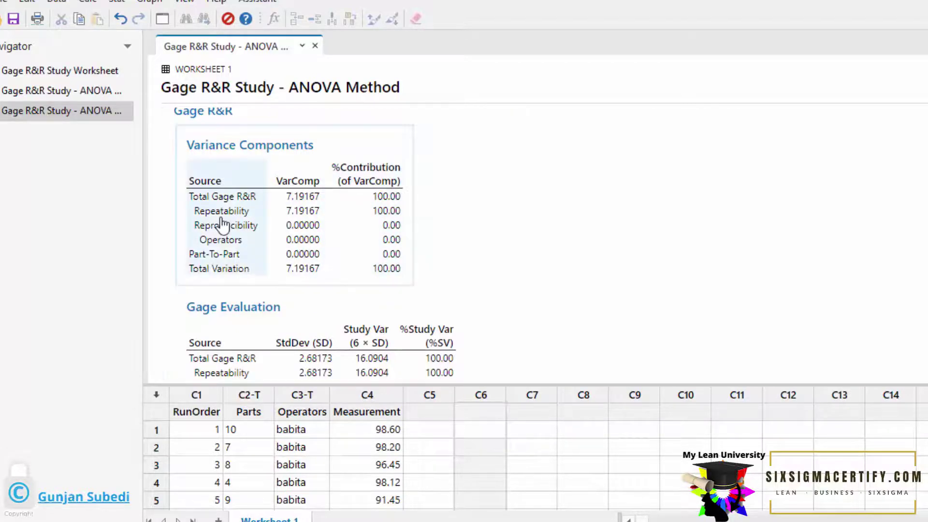
pyautogui.scroll(-1, 222, 224)
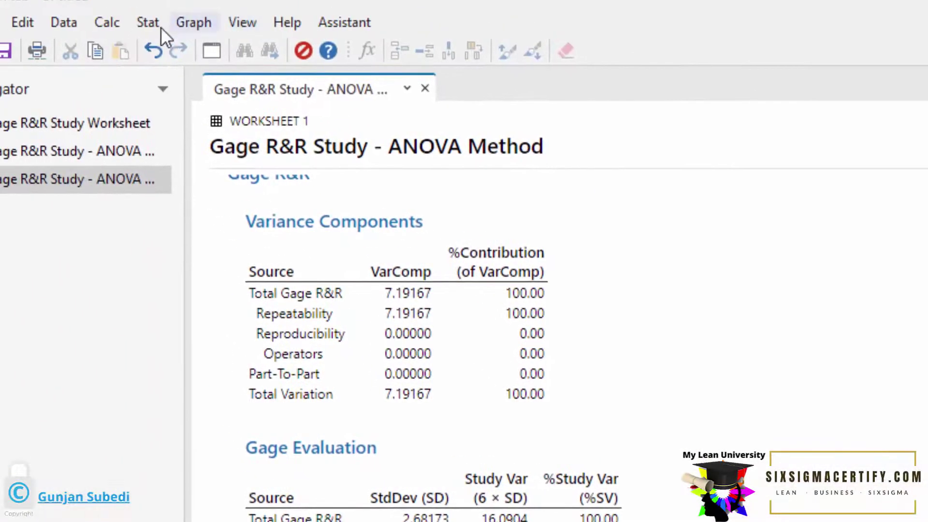
# Step: Create a Gage Run Chart using Parts as part numbers, Operators as operators and Measurement as measurement data
pyautogui.click(145, 27)
pyautogui.moveTo(194, 163)
pyautogui.moveTo(328, 337)
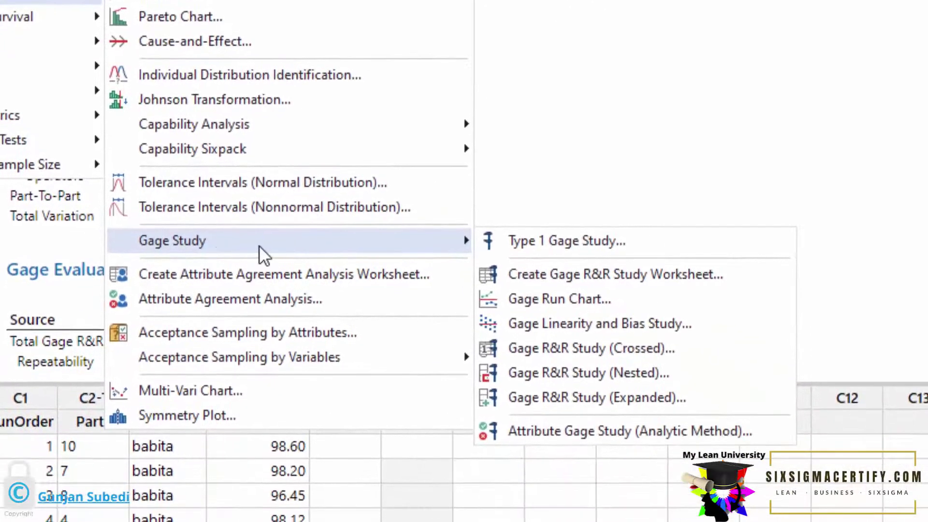
pyautogui.click(532, 298)
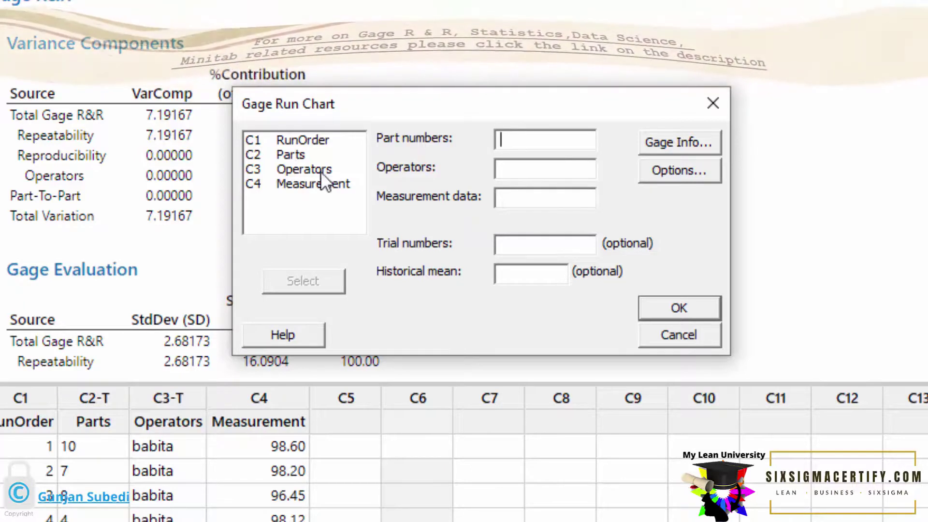
pyautogui.doubleClick(292, 152)
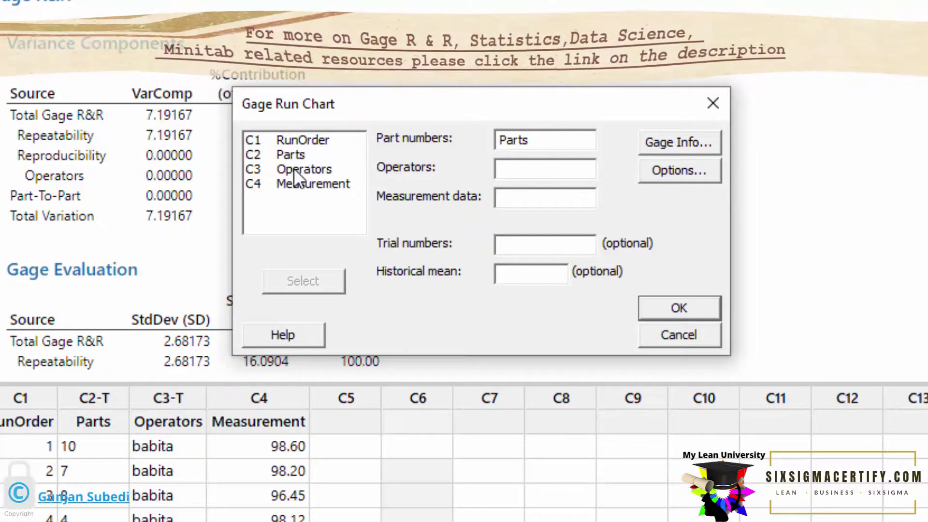
pyautogui.click(294, 168)
pyautogui.doubleClick(294, 167)
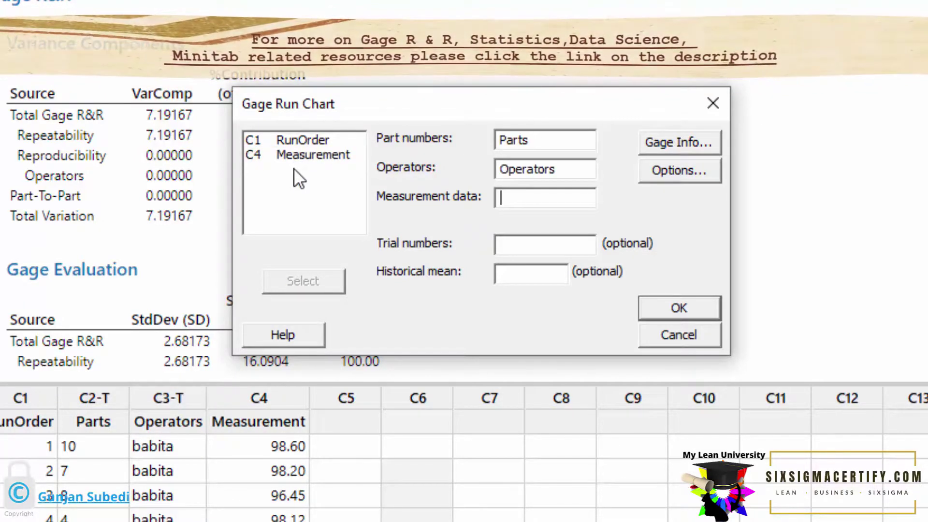
pyautogui.doubleClick(316, 156)
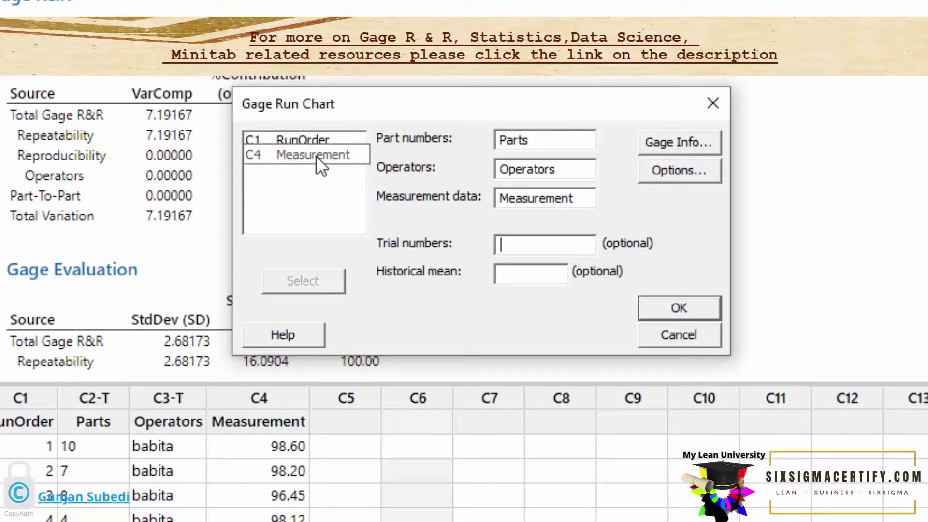
pyautogui.click(653, 307)
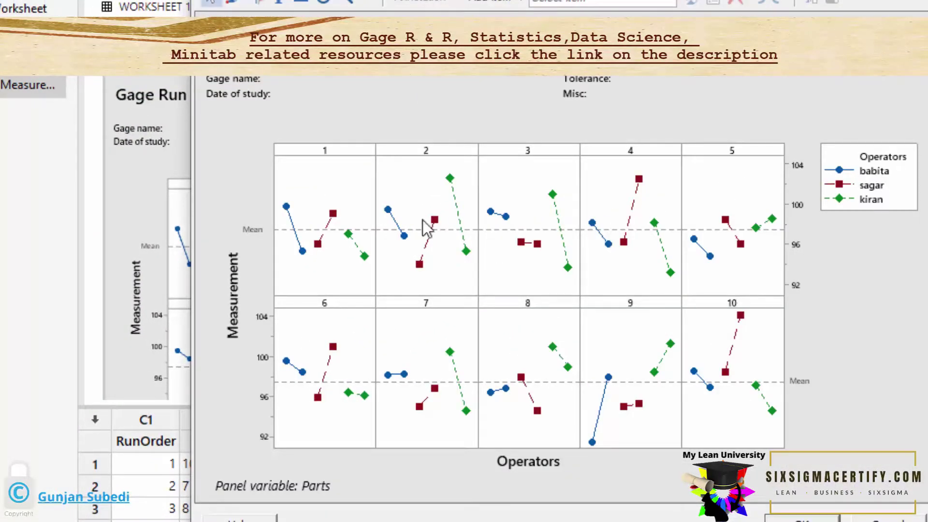
# Step: Examine the panel for part 1 in the gage run chart
pyautogui.click(317, 201)
pyautogui.click(316, 201)
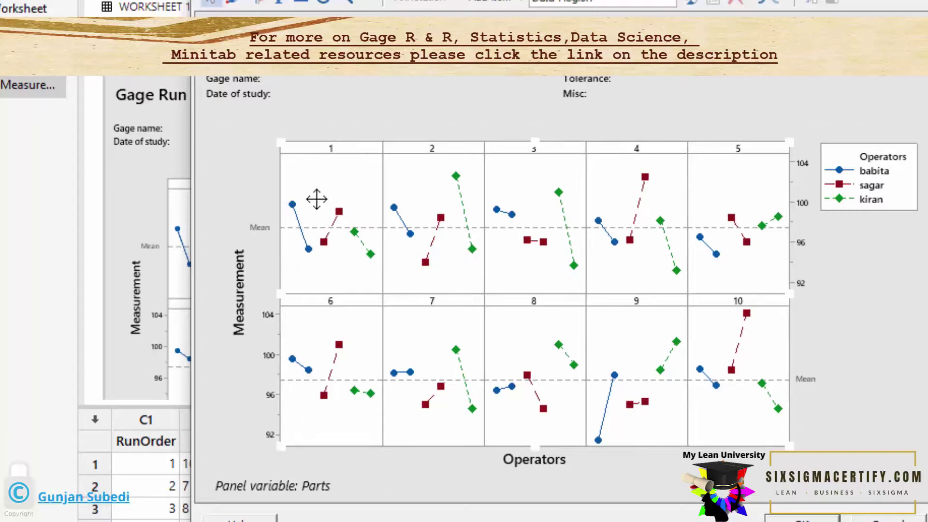